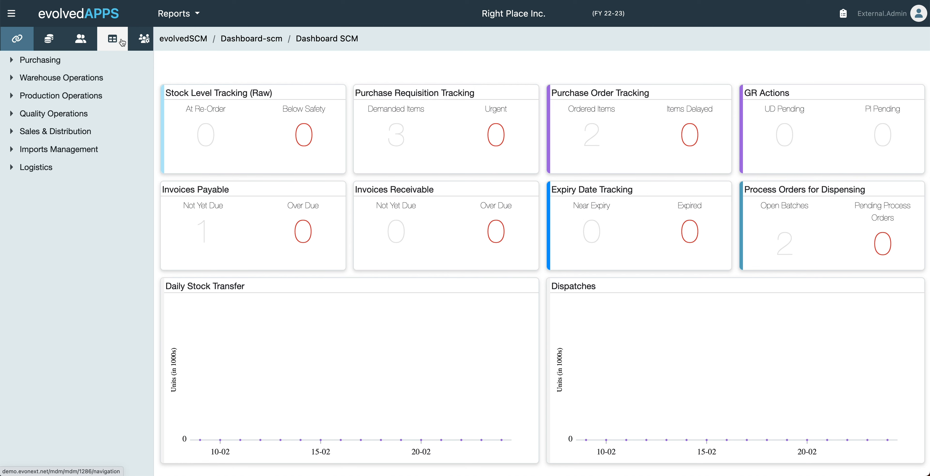
Switch from Dashboard SCM to the evolvedMDM master data navigation page
{"action": "left_click", "coordinate": [122, 43]}
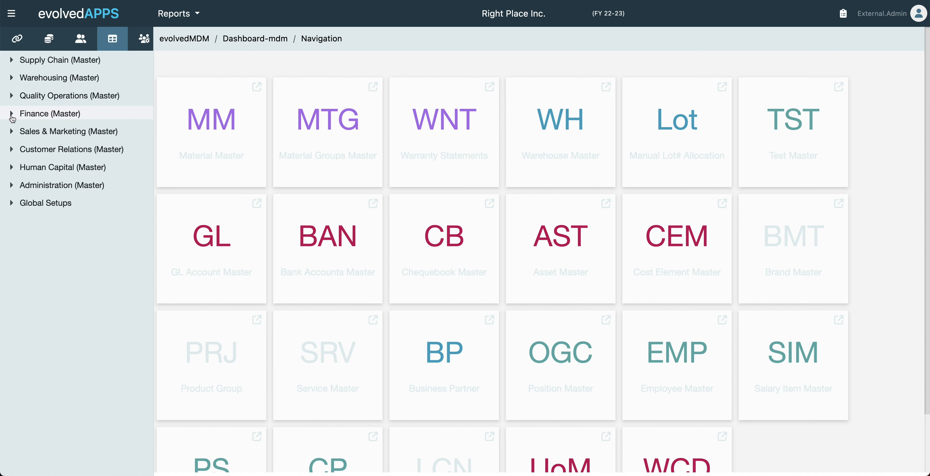
Open the Bank Accounts Master list under Finance (Master) in the sidebar
{"action": "left_click", "coordinate": [12, 117]}
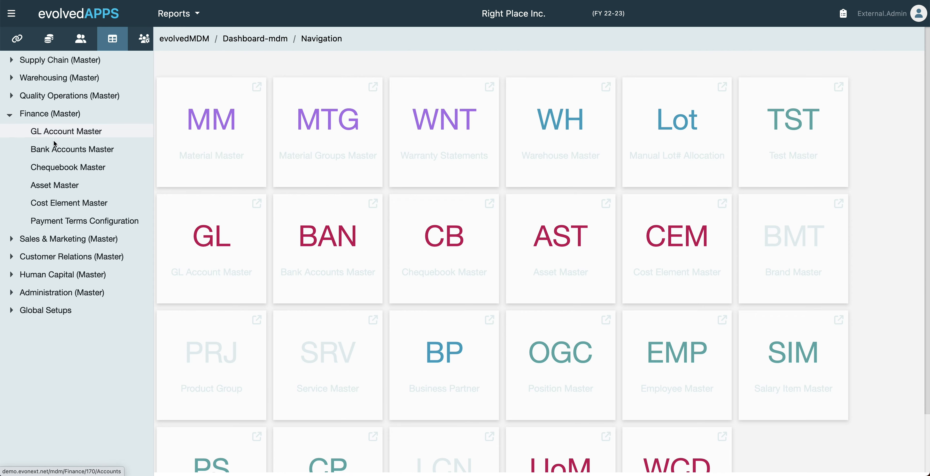
{"action": "left_click", "coordinate": [55, 150]}
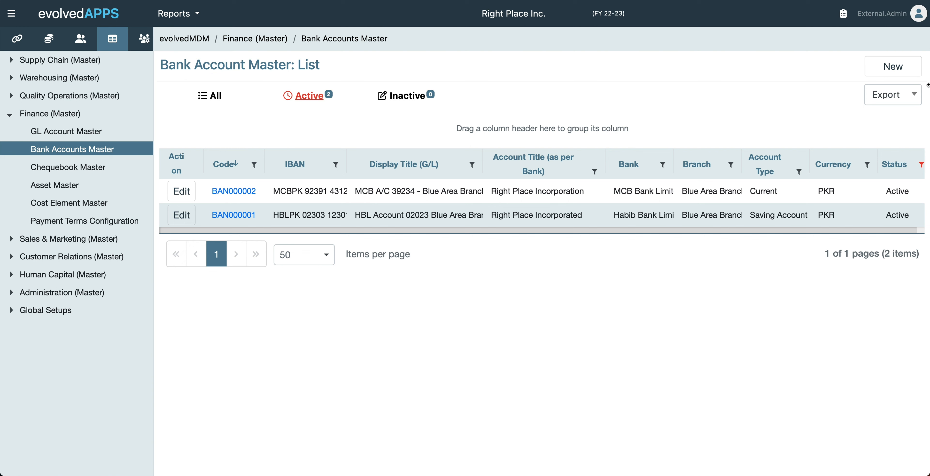
Start a new bank account record and enter the account's IBAN
{"action": "left_click", "coordinate": [918, 75]}
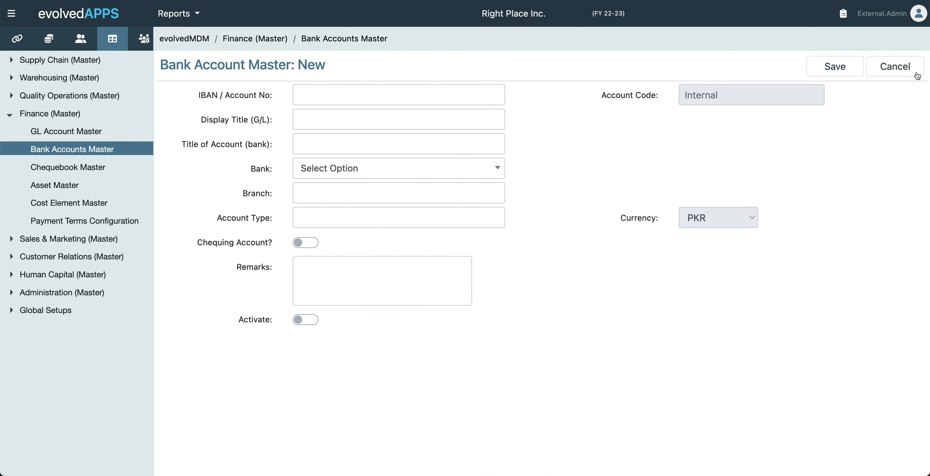
{"action": "left_click", "coordinate": [483, 102]}
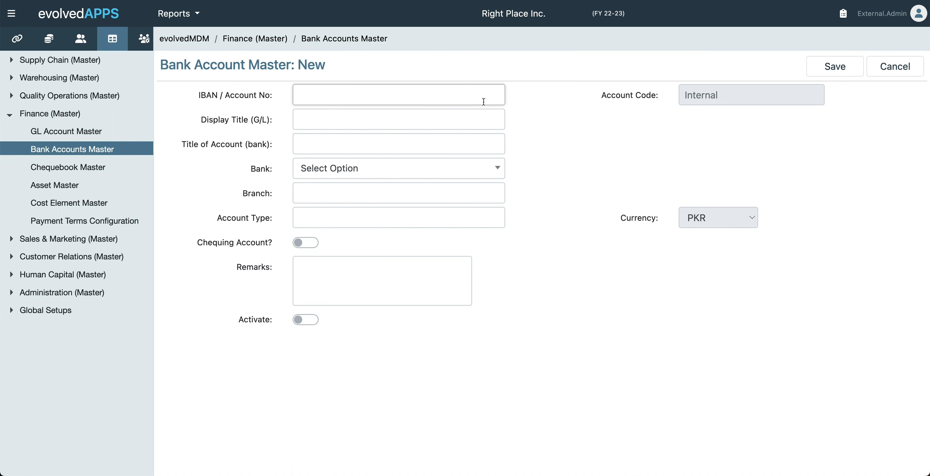
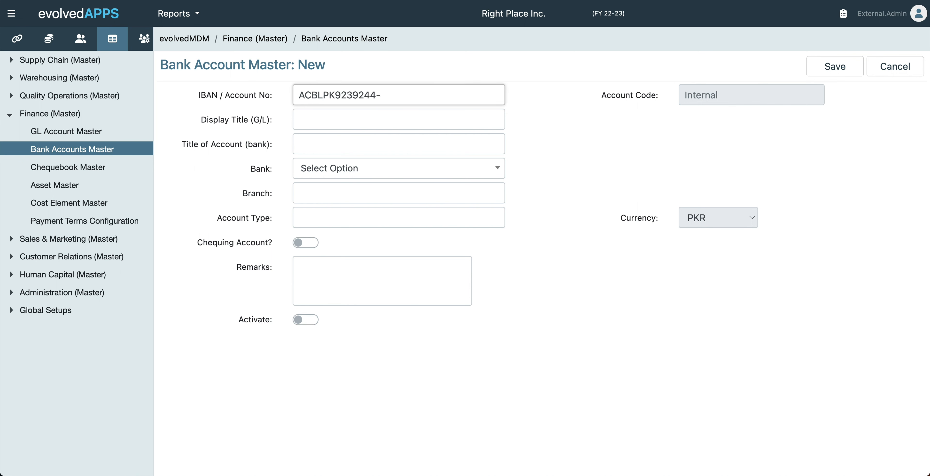
Enter display title 'Askari PLS Account 44123' and bank account title 'Right Place Inc.'
{"action": "left_click", "coordinate": [339, 114]}
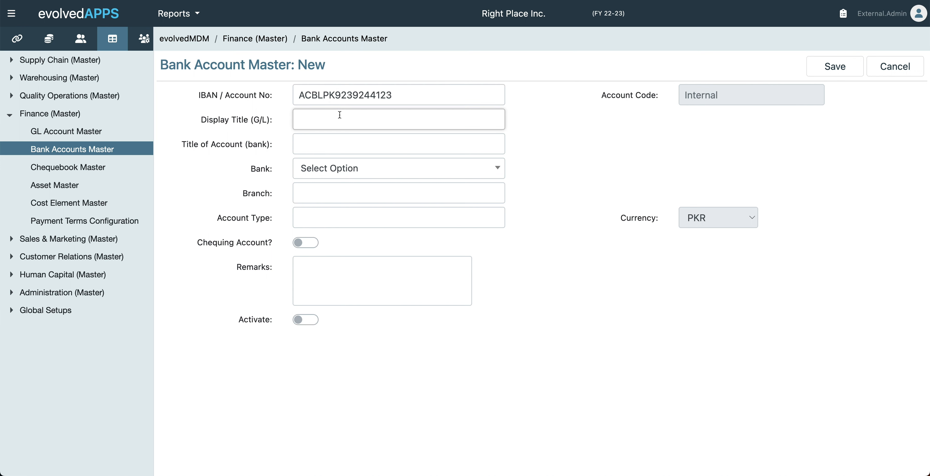
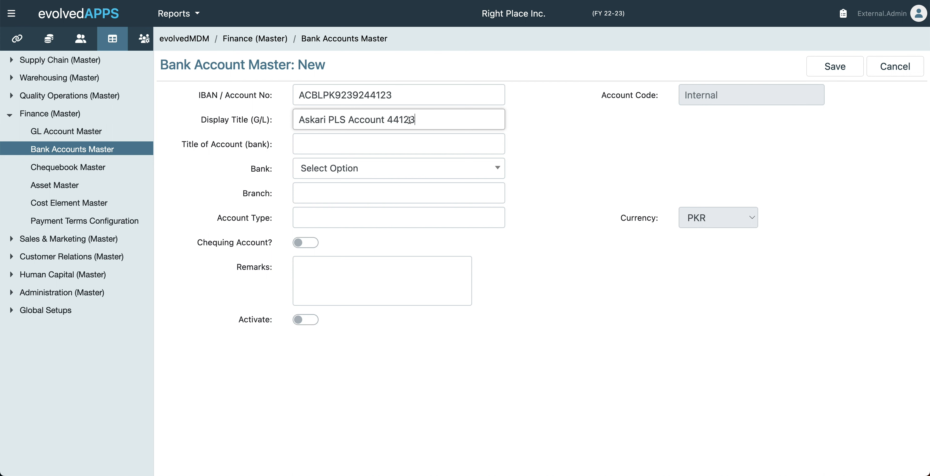
{"action": "left_click", "coordinate": [332, 144]}
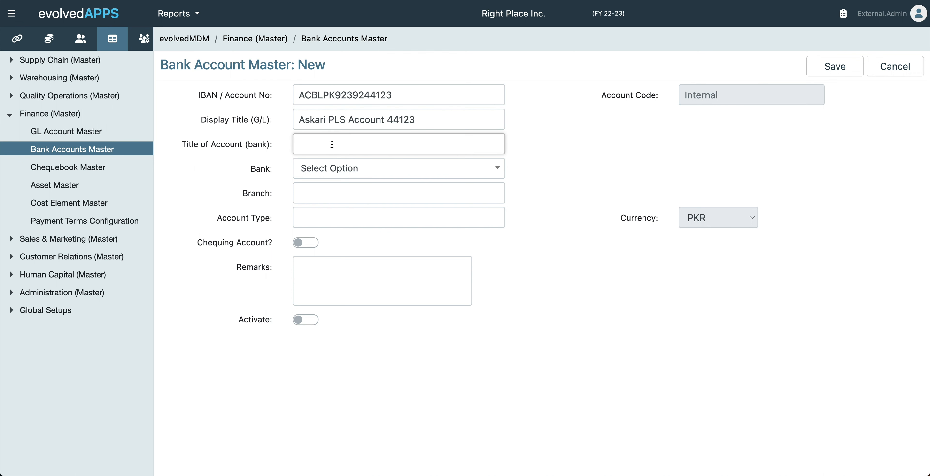
{"action": "type", "text": "Right Place Inc."}
{"action": "left_click", "coordinate": [344, 169]}
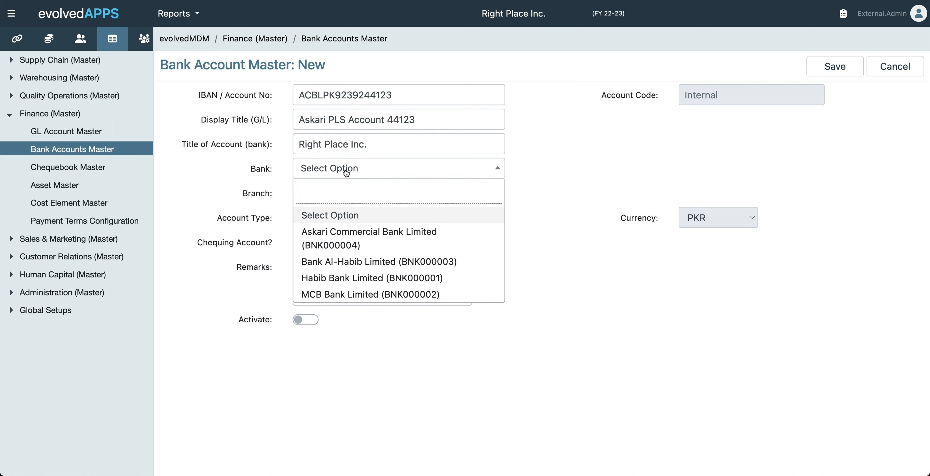
Set bank Askari Commercial Bank Limited, branch 'Mall Road, Rawalpindi B/C 0065', type Saving Account
{"action": "left_click", "coordinate": [346, 234]}
{"action": "left_click", "coordinate": [335, 197]}
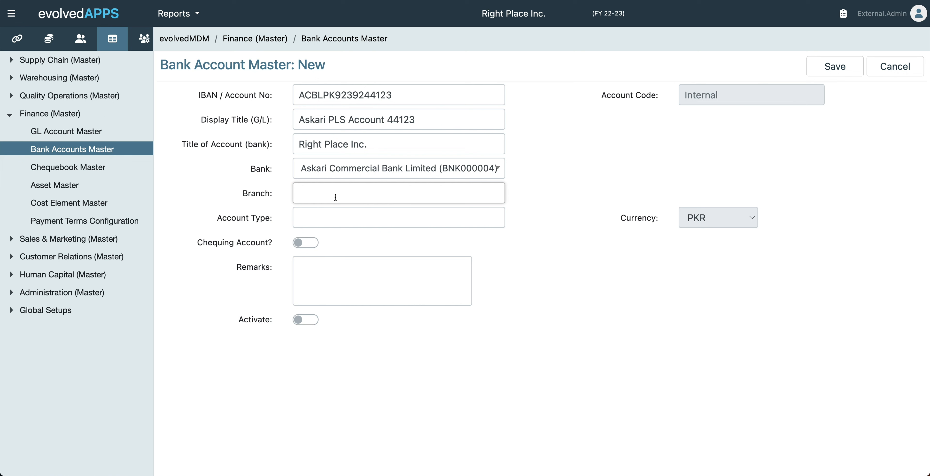
{"action": "type", "text": "Mall Road, Rawalpindi B/"}
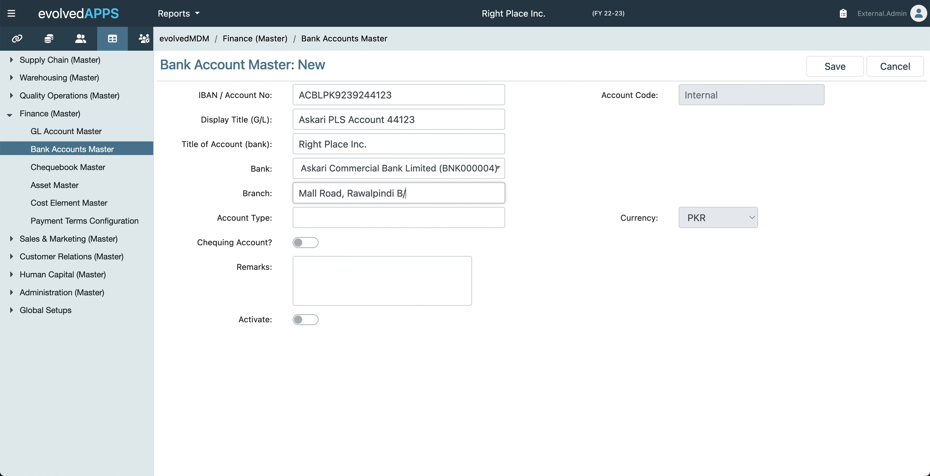
{"action": "type", "text": "C 0065"}
{"action": "left_click", "coordinate": [336, 211]}
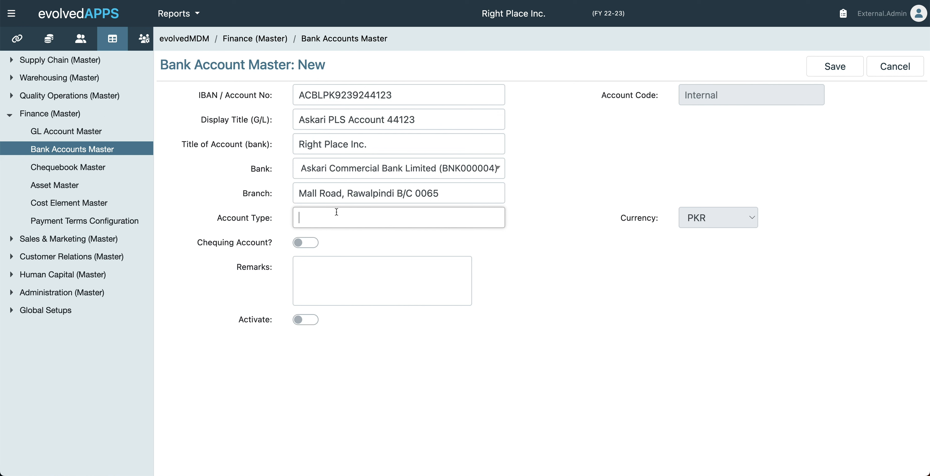
{"action": "type", "text": "Saving Account"}
Enable chequing, add remark 'Joint operation by any two signatories', and activate the account
{"action": "left_click", "coordinate": [310, 244]}
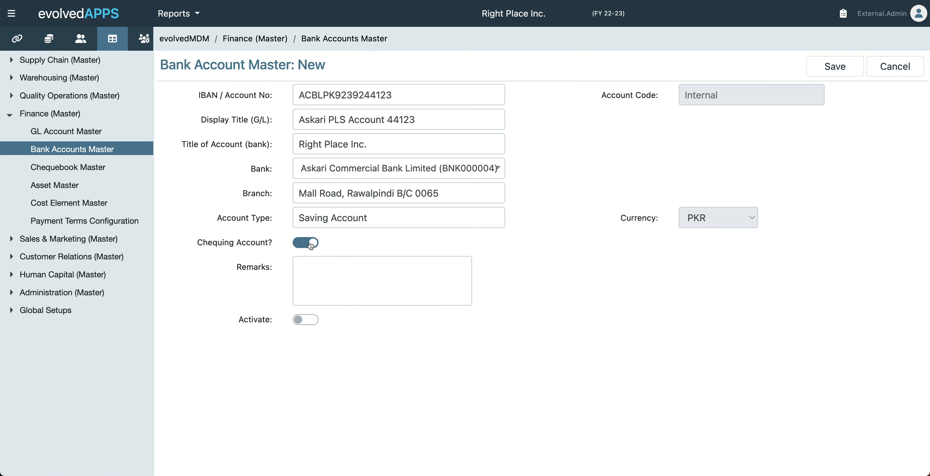
{"action": "left_click", "coordinate": [330, 269]}
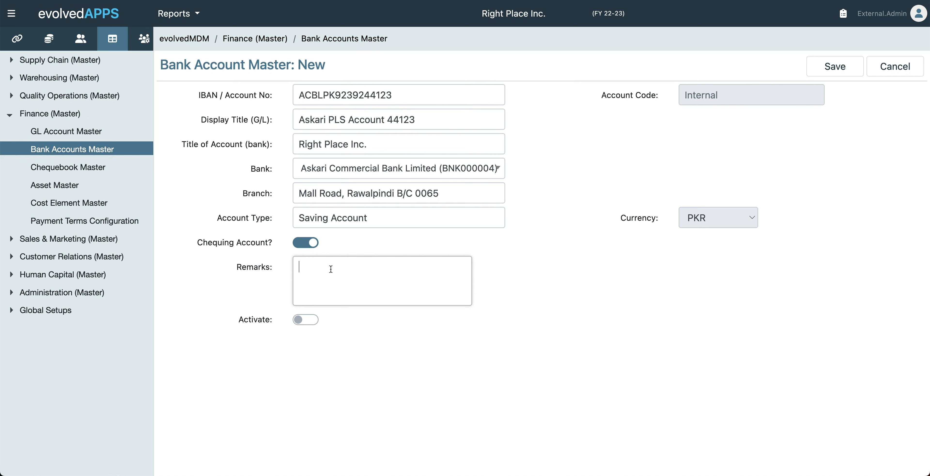
{"action": "type", "text": "Joint operation by any two sig"}
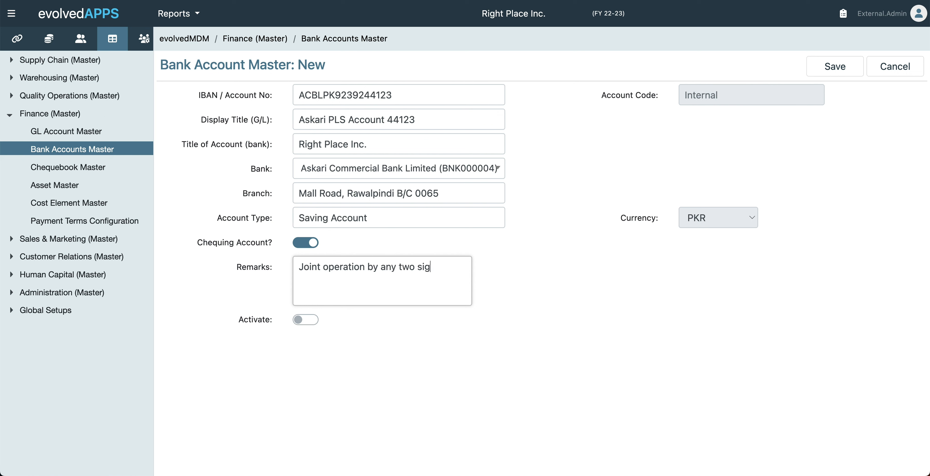
{"action": "type", "text": "natories"}
{"action": "left_click", "coordinate": [303, 320]}
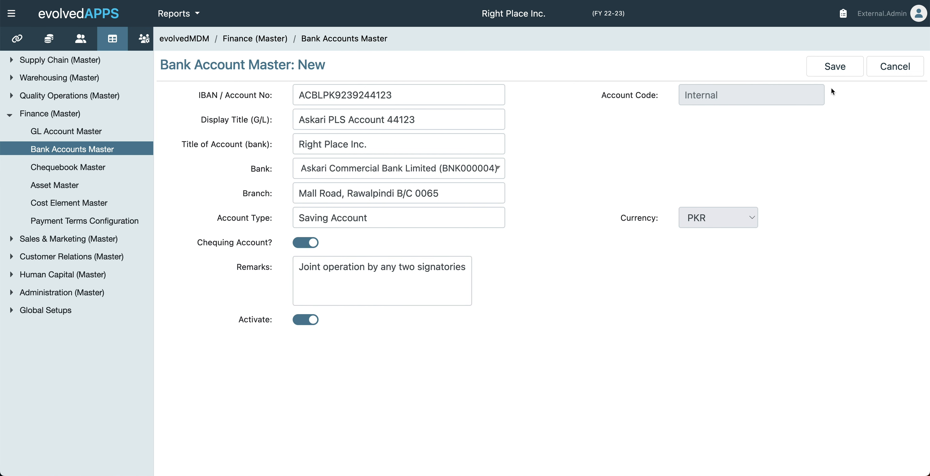
Save the Askari bank account and open the details of BAN000003
{"action": "left_click", "coordinate": [832, 76]}
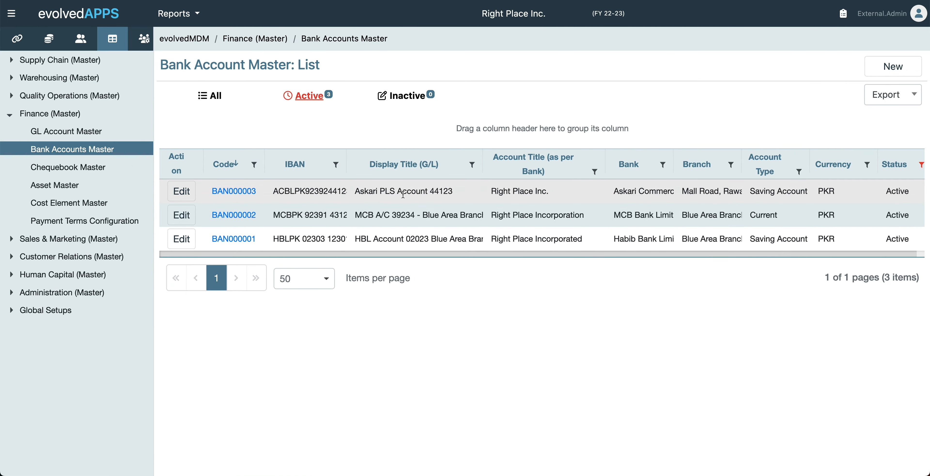
{"action": "left_click", "coordinate": [229, 192]}
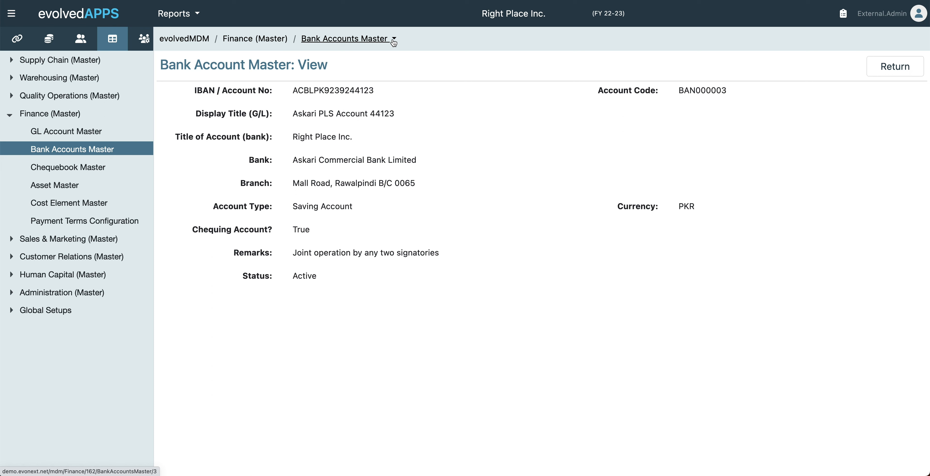
Link BAN000003 to the Bank Balances (GL000021) ledger, save, and return to its details
{"action": "left_click", "coordinate": [376, 43]}
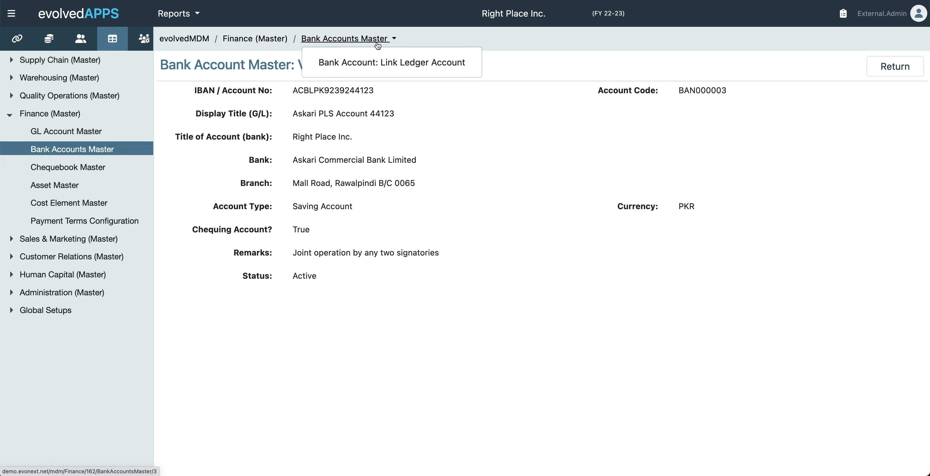
{"action": "left_click", "coordinate": [424, 70]}
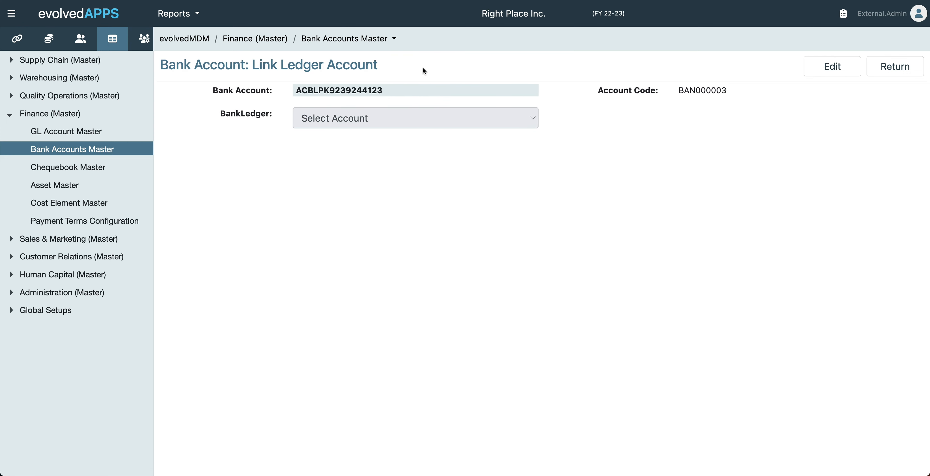
{"action": "left_click", "coordinate": [831, 70]}
{"action": "left_click", "coordinate": [362, 119]}
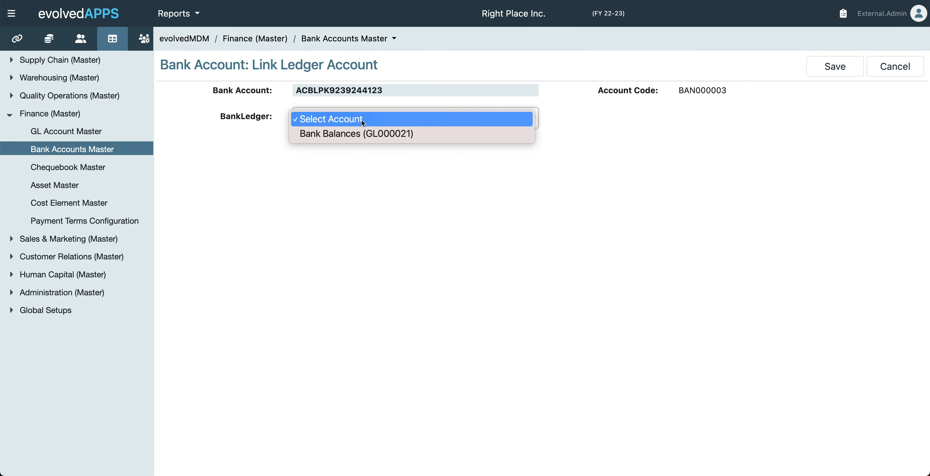
{"action": "left_click", "coordinate": [382, 136]}
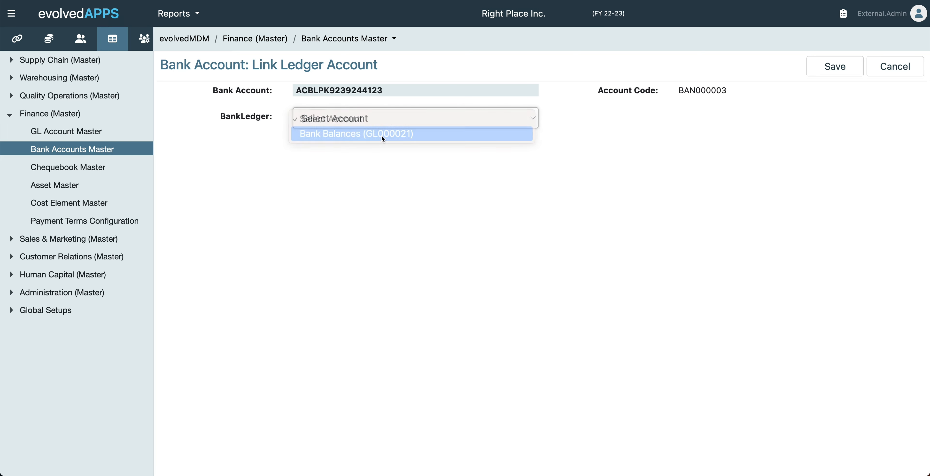
{"action": "left_click", "coordinate": [833, 72]}
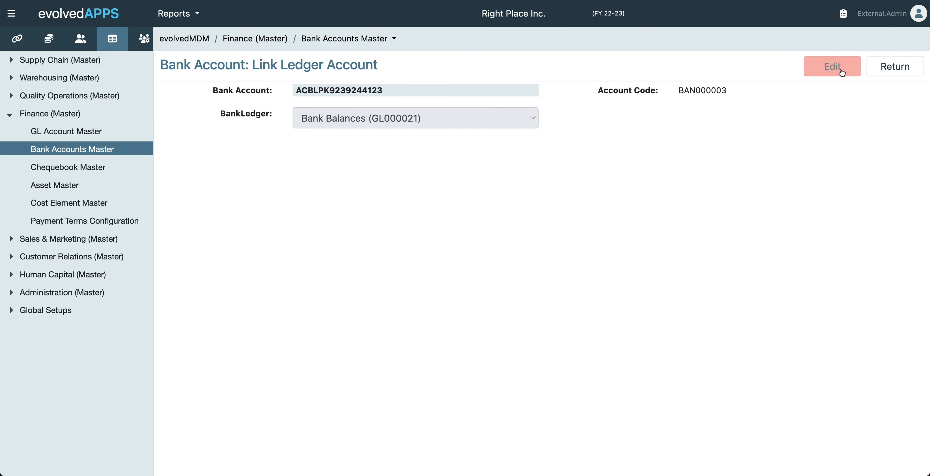
{"action": "left_click", "coordinate": [877, 73]}
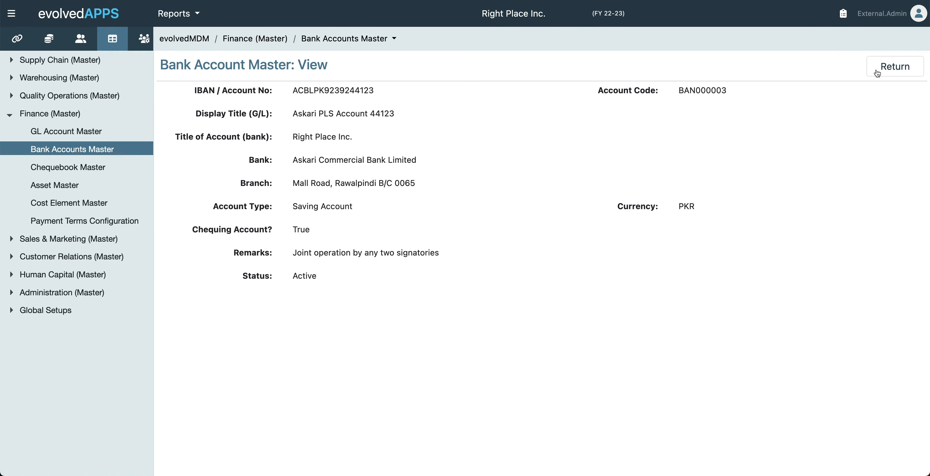
Return to the three-account bank list, then open the Chequebook Master list
{"action": "left_click", "coordinate": [878, 73]}
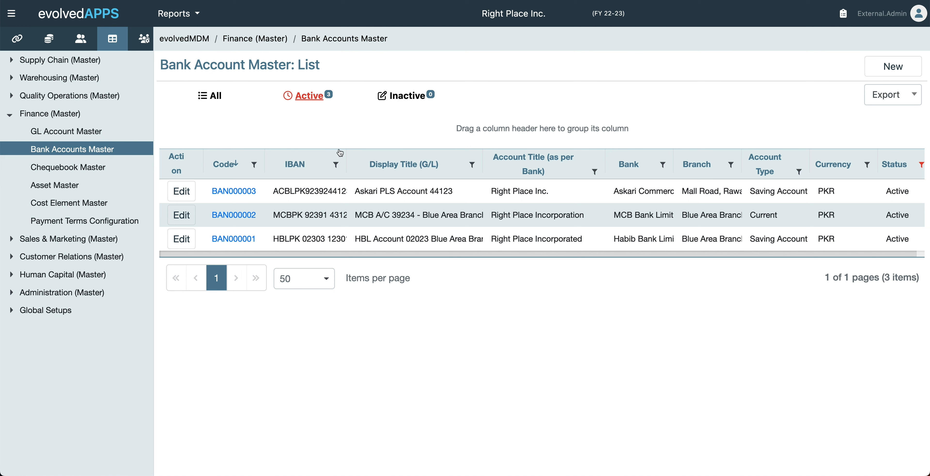
{"action": "left_click", "coordinate": [77, 166]}
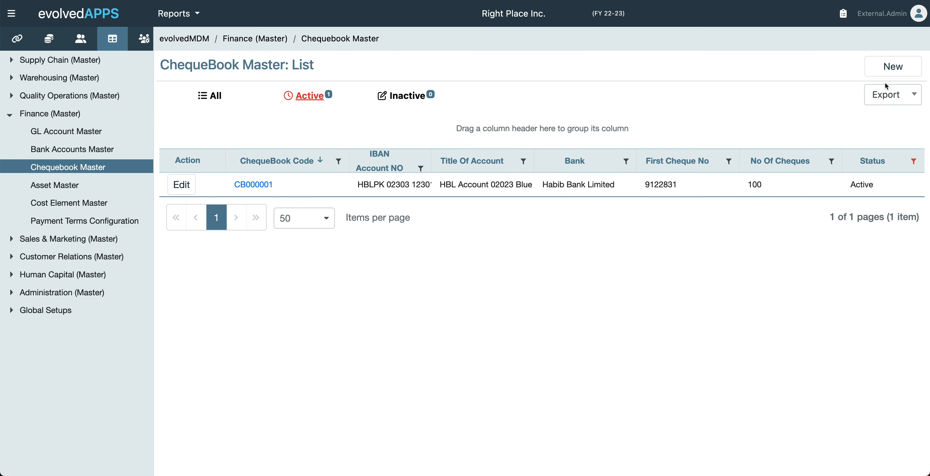
Start a chequebook for Askari PLS Account 44123 with first cheque 512101 and 100 leaves
{"action": "left_click", "coordinate": [888, 69]}
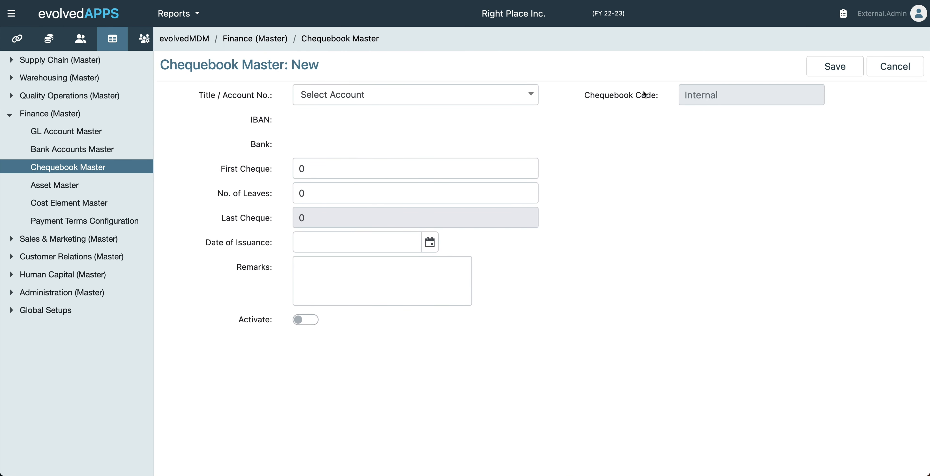
{"action": "left_click", "coordinate": [532, 97]}
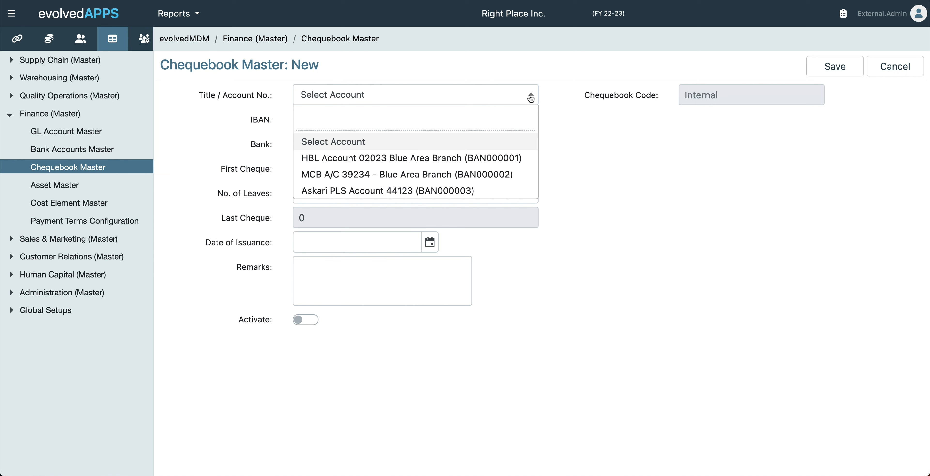
{"action": "left_click", "coordinate": [399, 192]}
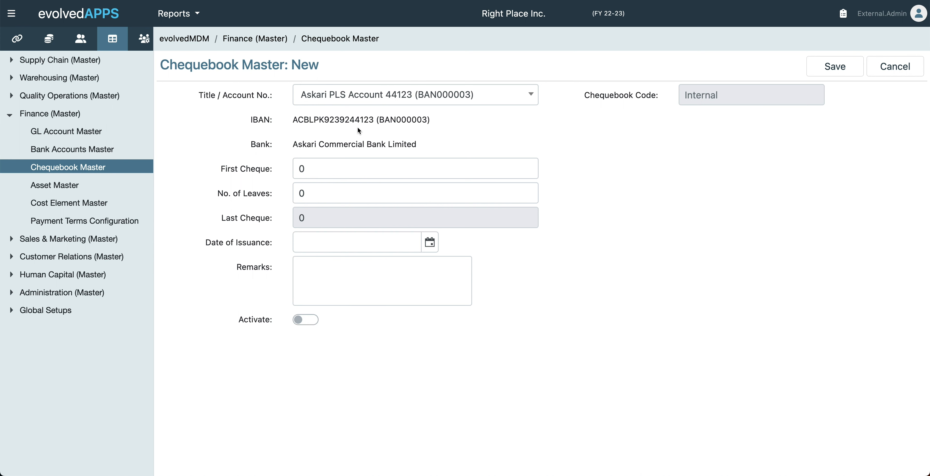
{"action": "left_click", "coordinate": [319, 163]}
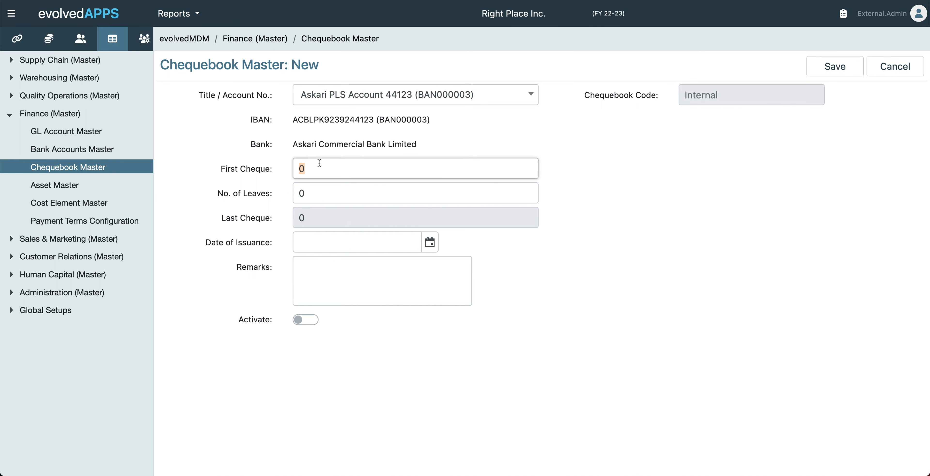
{"action": "type", "text": "512100"}
{"action": "left_click", "coordinate": [322, 188]}
{"action": "type", "text": "100"}
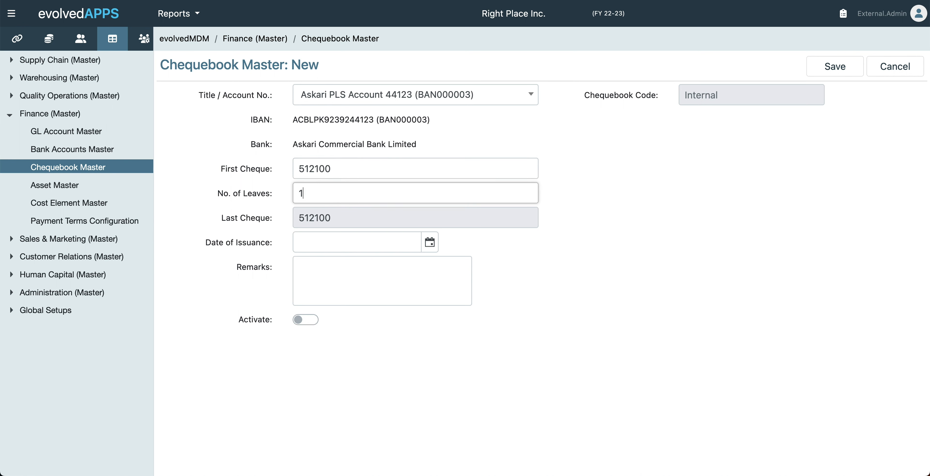
{"action": "left_click", "coordinate": [349, 174]}
{"action": "key", "text": "Right"}
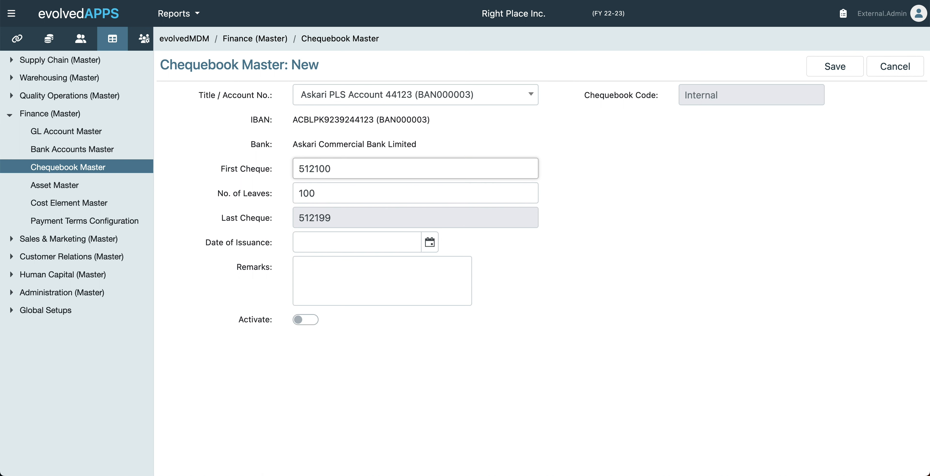
{"action": "key", "text": "BackSpace"}
{"action": "type", "text": "1"}
{"action": "double_click", "coordinate": [340, 194]}
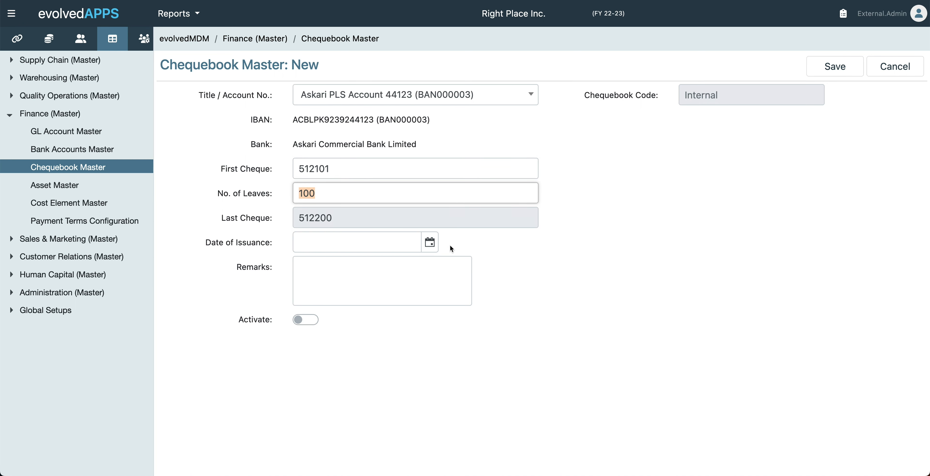
Set the issuance date to 01/02/2023, activate the chequebook, and save it
{"action": "left_click", "coordinate": [429, 244]}
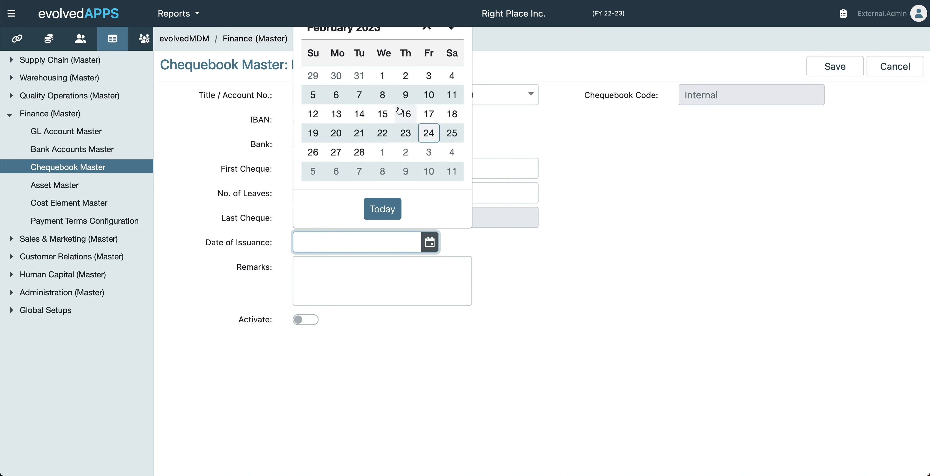
{"action": "left_click", "coordinate": [389, 77]}
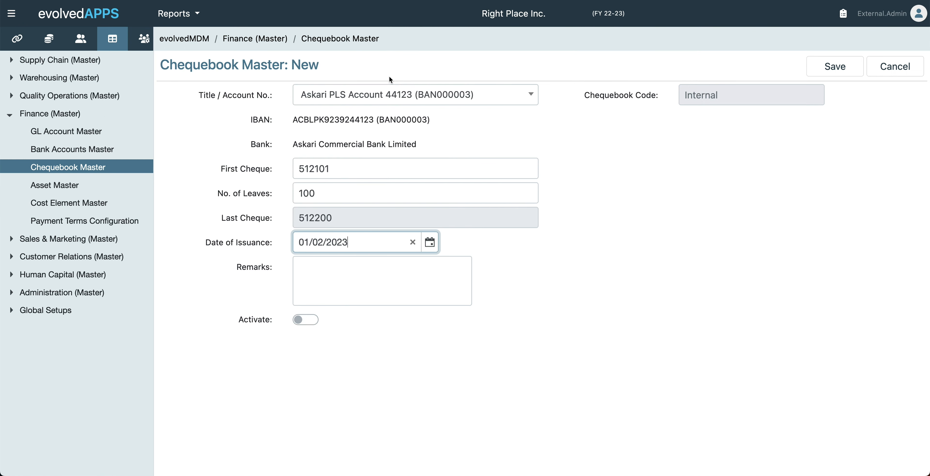
{"action": "left_click", "coordinate": [378, 281]}
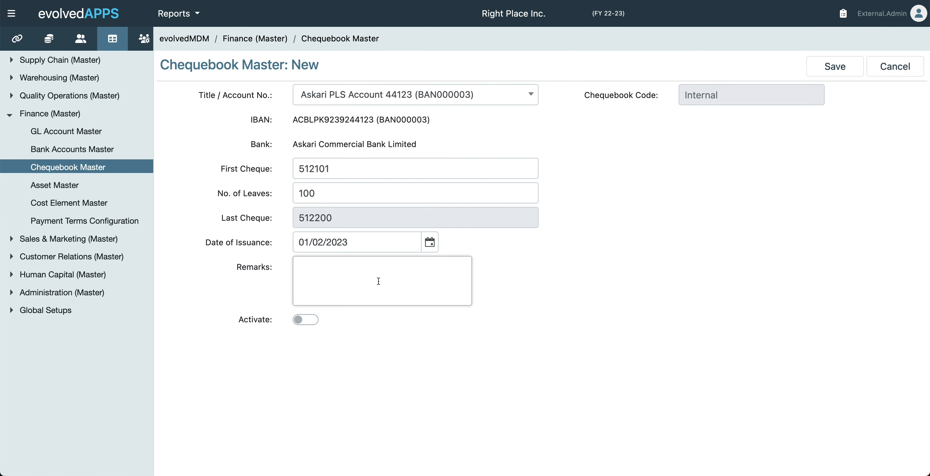
{"action": "left_click", "coordinate": [299, 324]}
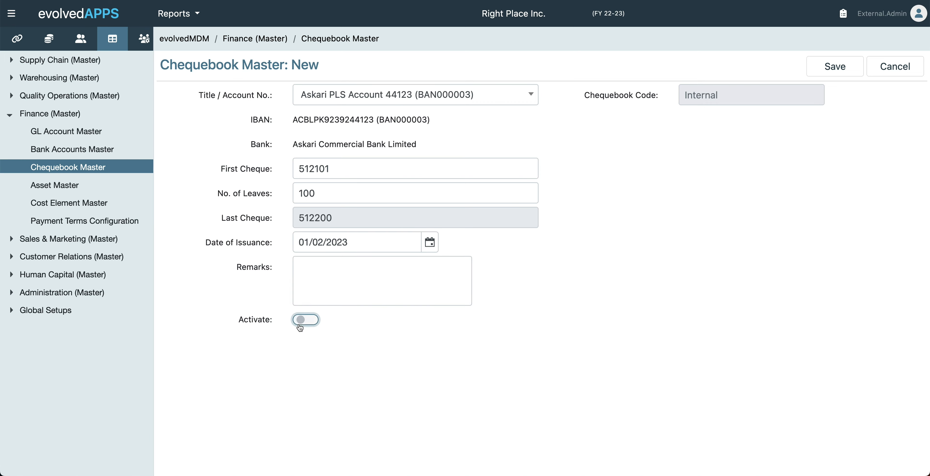
{"action": "left_click", "coordinate": [826, 77]}
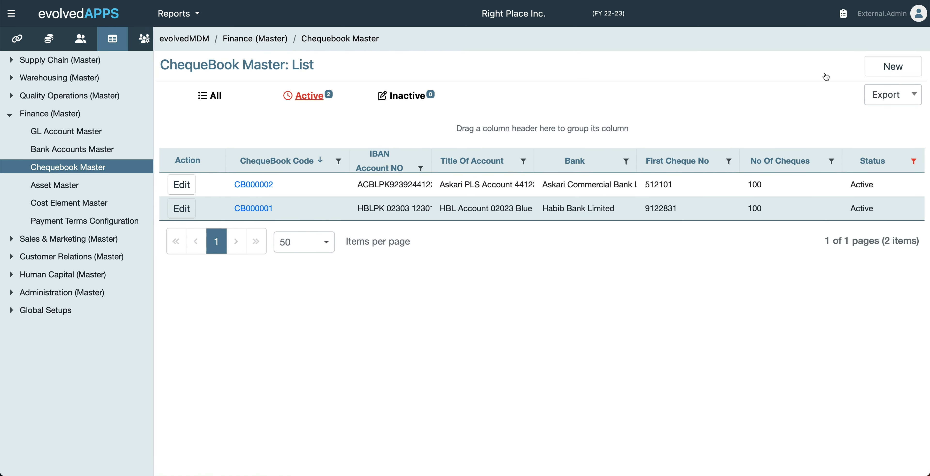
Open chequebook CB000002 and display its List Of Cheques from 512101 onward
{"action": "left_click", "coordinate": [256, 184]}
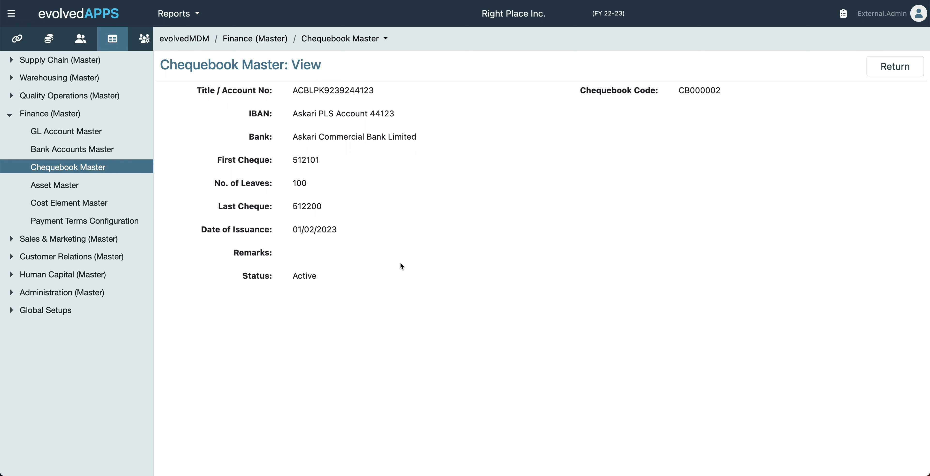
{"action": "left_click", "coordinate": [365, 43]}
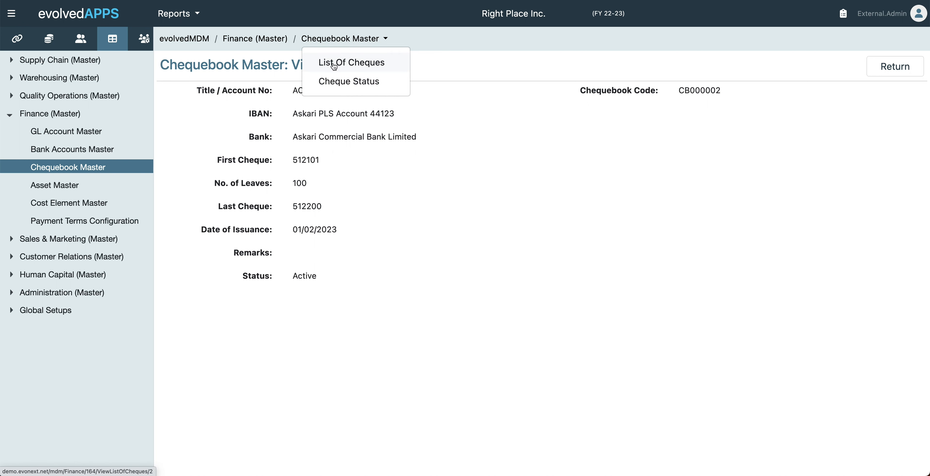
{"action": "left_click", "coordinate": [362, 64]}
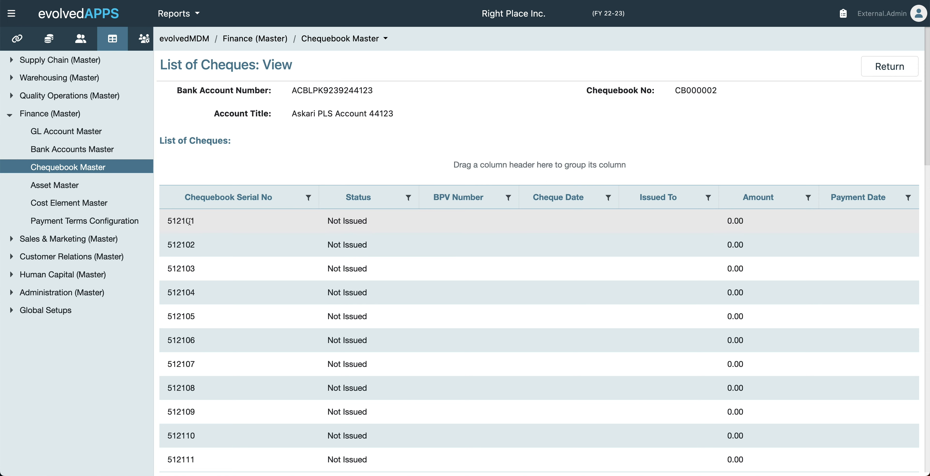
{"action": "scroll", "coordinate": [190, 221], "scroll_direction": "down", "scroll_amount": 10}
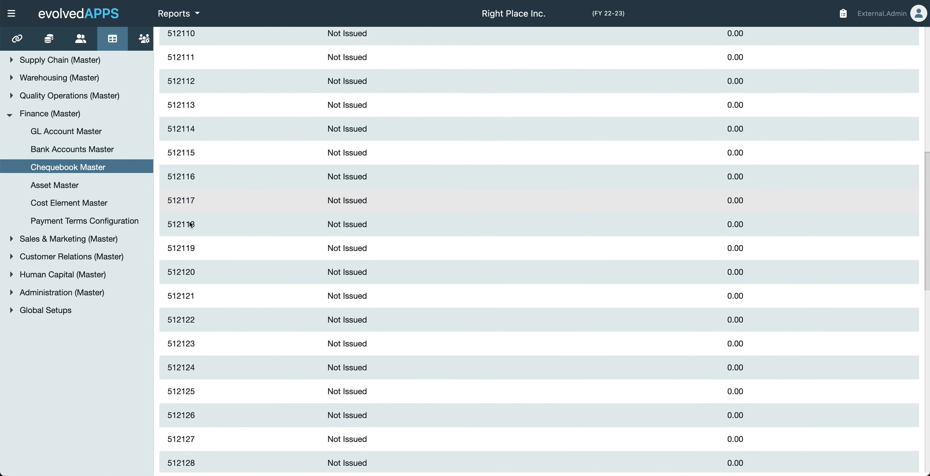
{"action": "scroll", "coordinate": [191, 225], "scroll_direction": "up", "scroll_amount": 10}
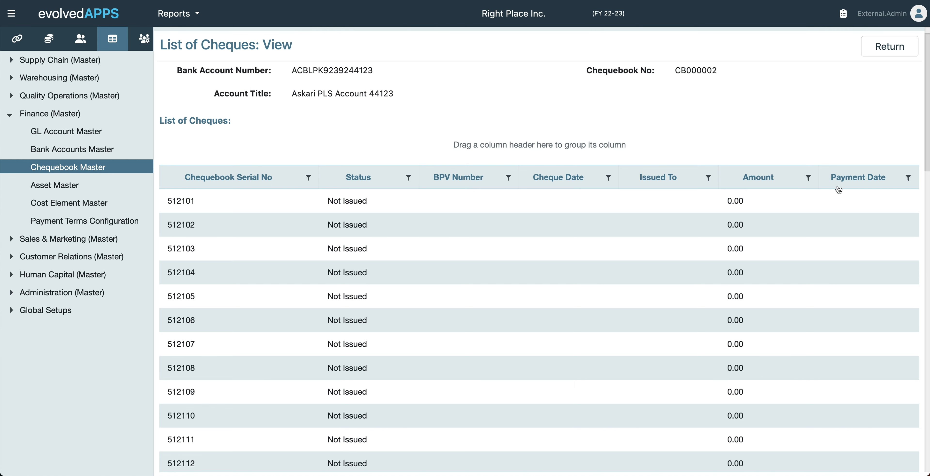
{"action": "scroll", "coordinate": [631, 165], "scroll_direction": "up", "scroll_amount": 1}
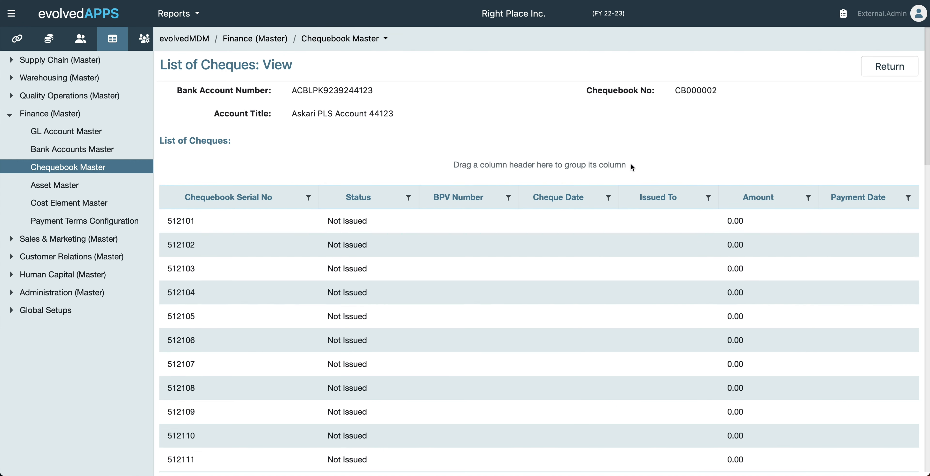
{"action": "left_click", "coordinate": [335, 44]}
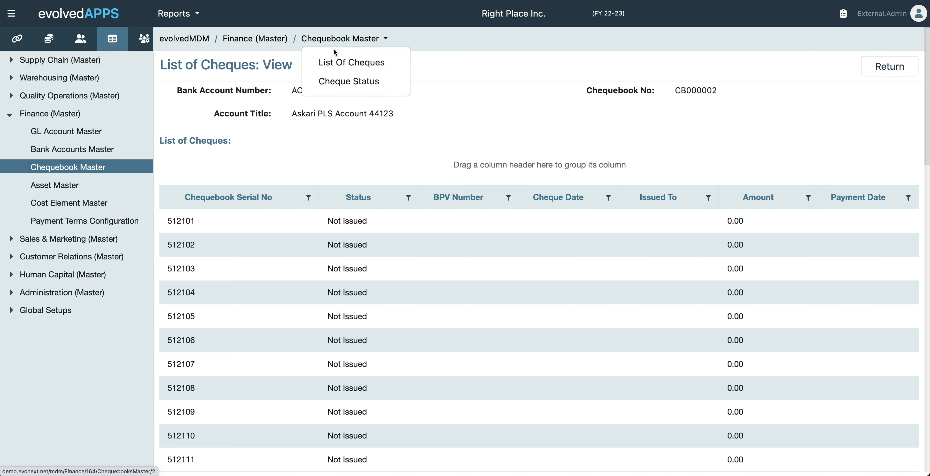
Try cheque 512102 and the status options on CB000002's Cheque Status screen, then cancel
{"action": "left_click", "coordinate": [359, 83]}
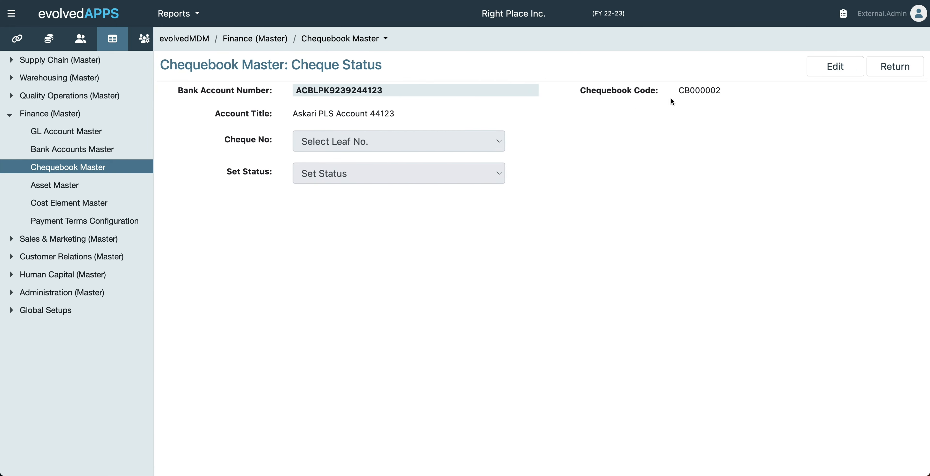
{"action": "left_click", "coordinate": [836, 67]}
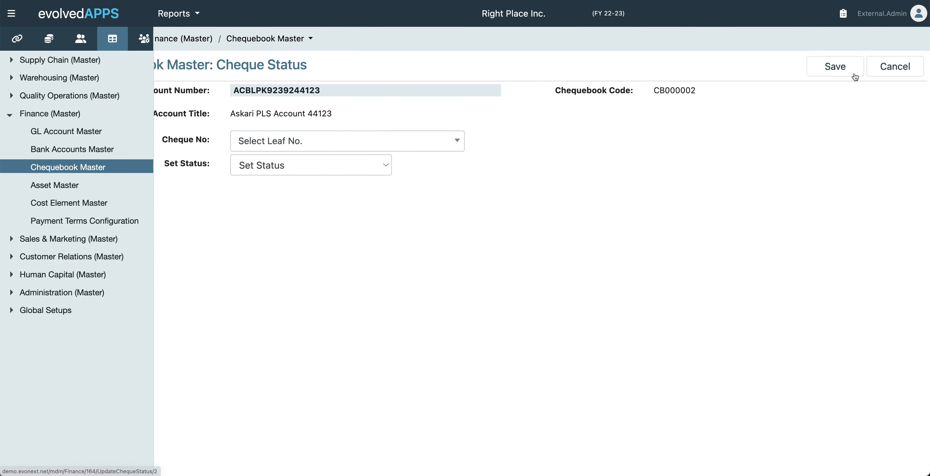
{"action": "left_click", "coordinate": [441, 147]}
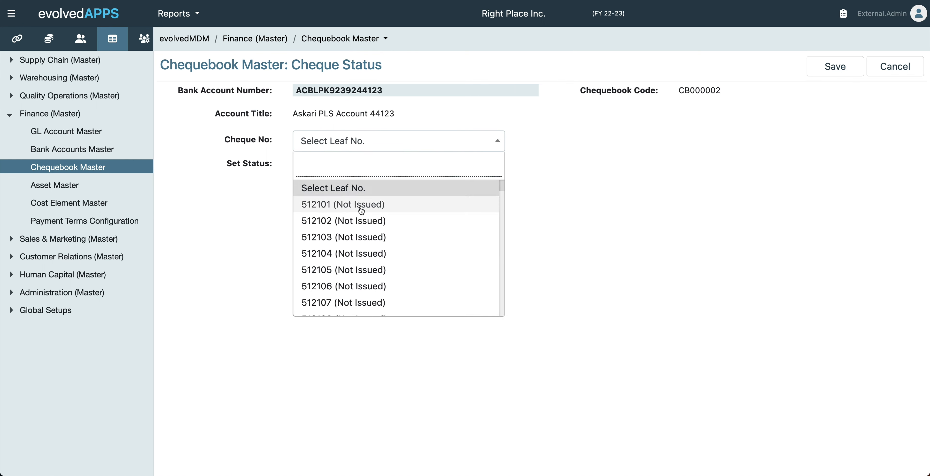
{"action": "left_click", "coordinate": [348, 220]}
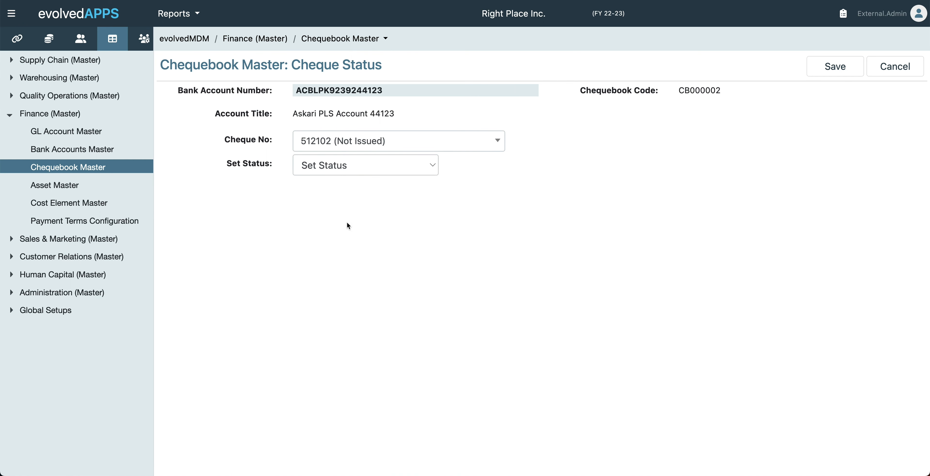
{"action": "left_click", "coordinate": [356, 165]}
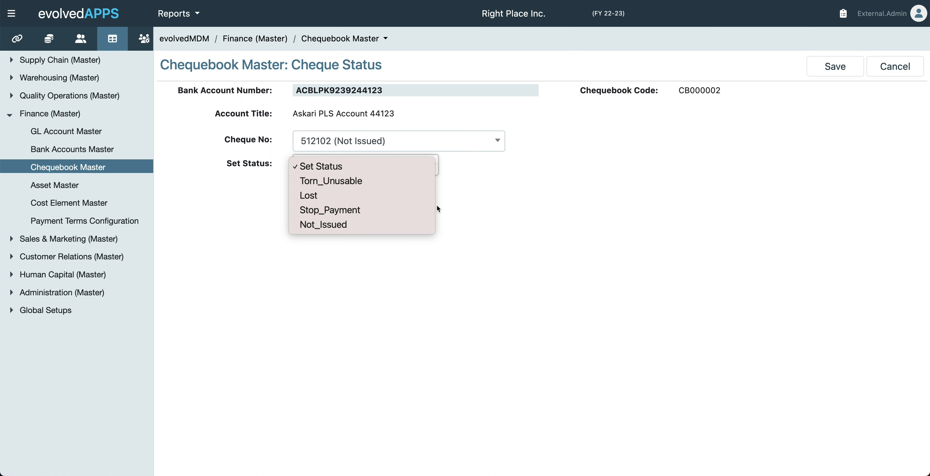
{"action": "left_click", "coordinate": [454, 207]}
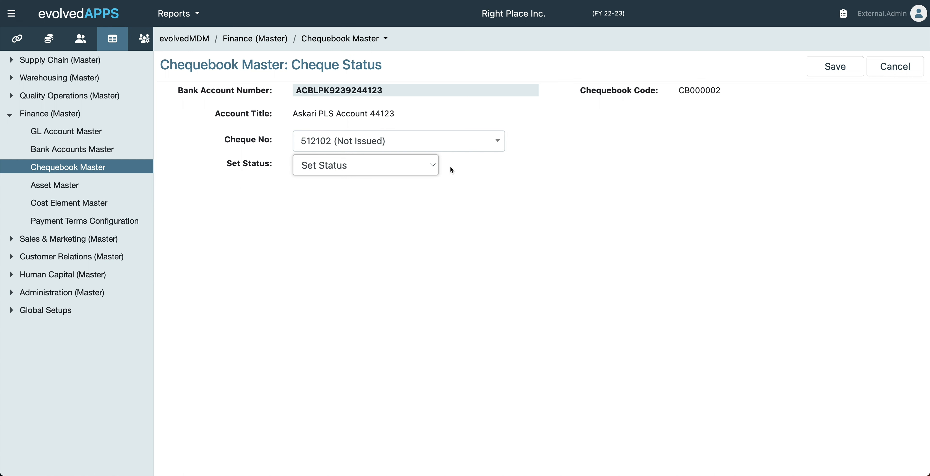
{"action": "left_click", "coordinate": [453, 151]}
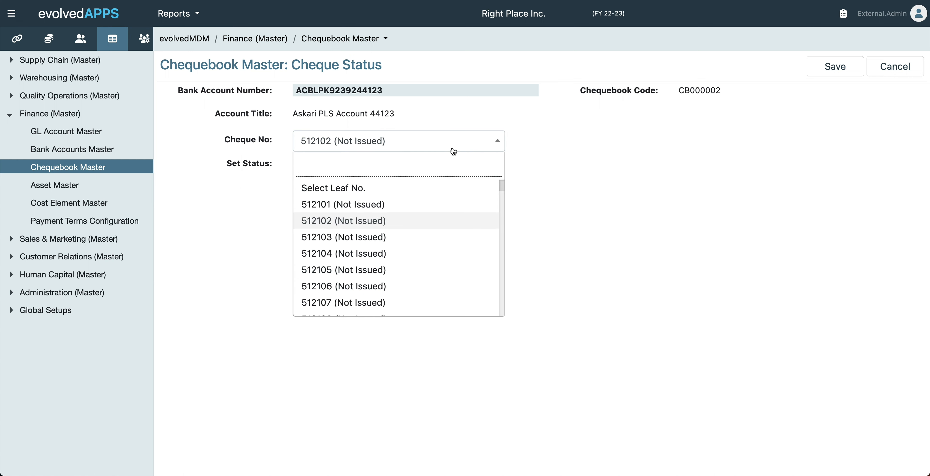
{"action": "left_click", "coordinate": [447, 191]}
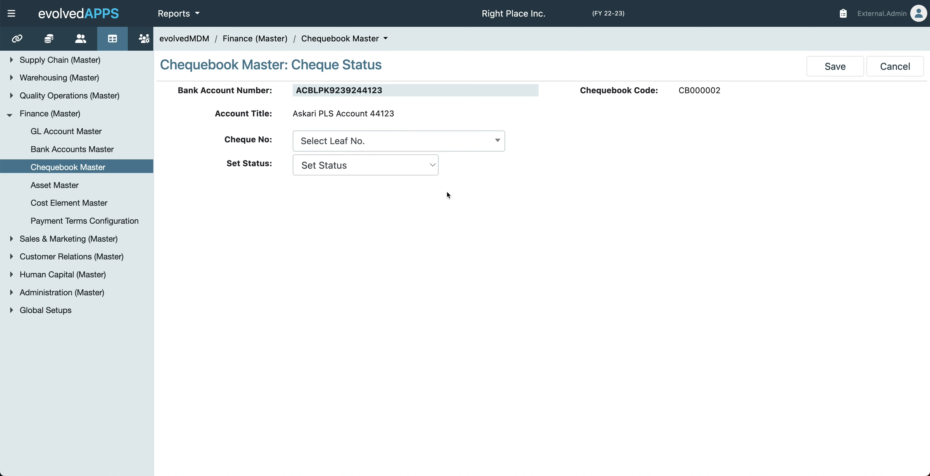
{"action": "left_click", "coordinate": [888, 72]}
Return to the chequebook list and open the finance navigation dashboard
{"action": "left_click", "coordinate": [888, 73]}
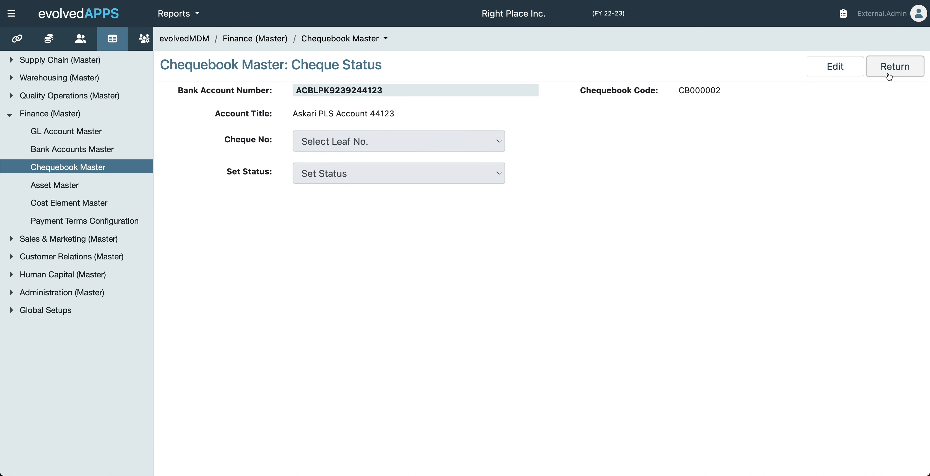
{"action": "left_click", "coordinate": [888, 72]}
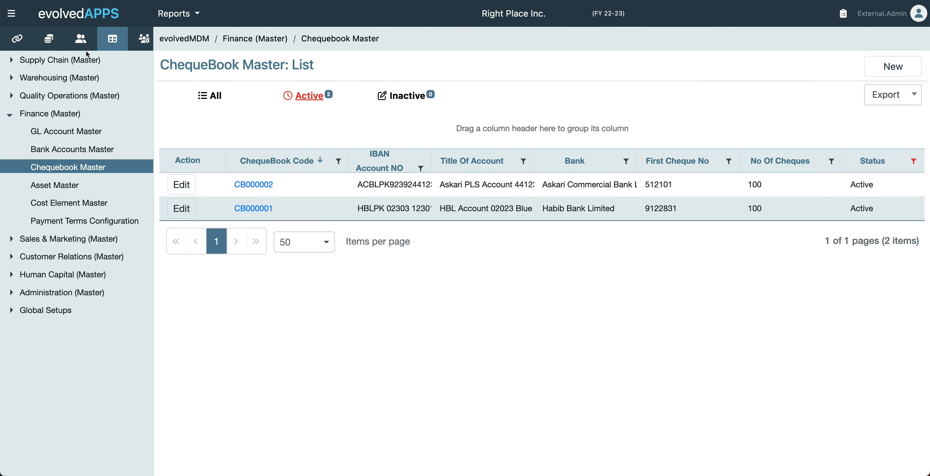
{"action": "left_click", "coordinate": [48, 46]}
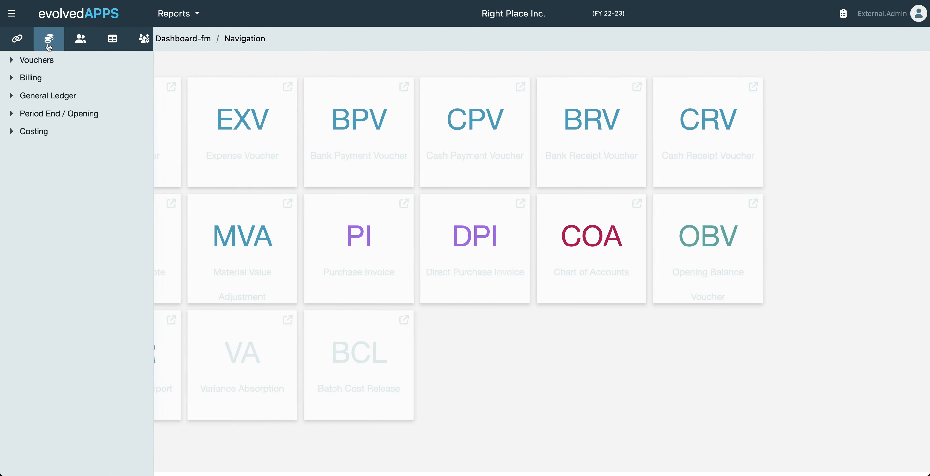